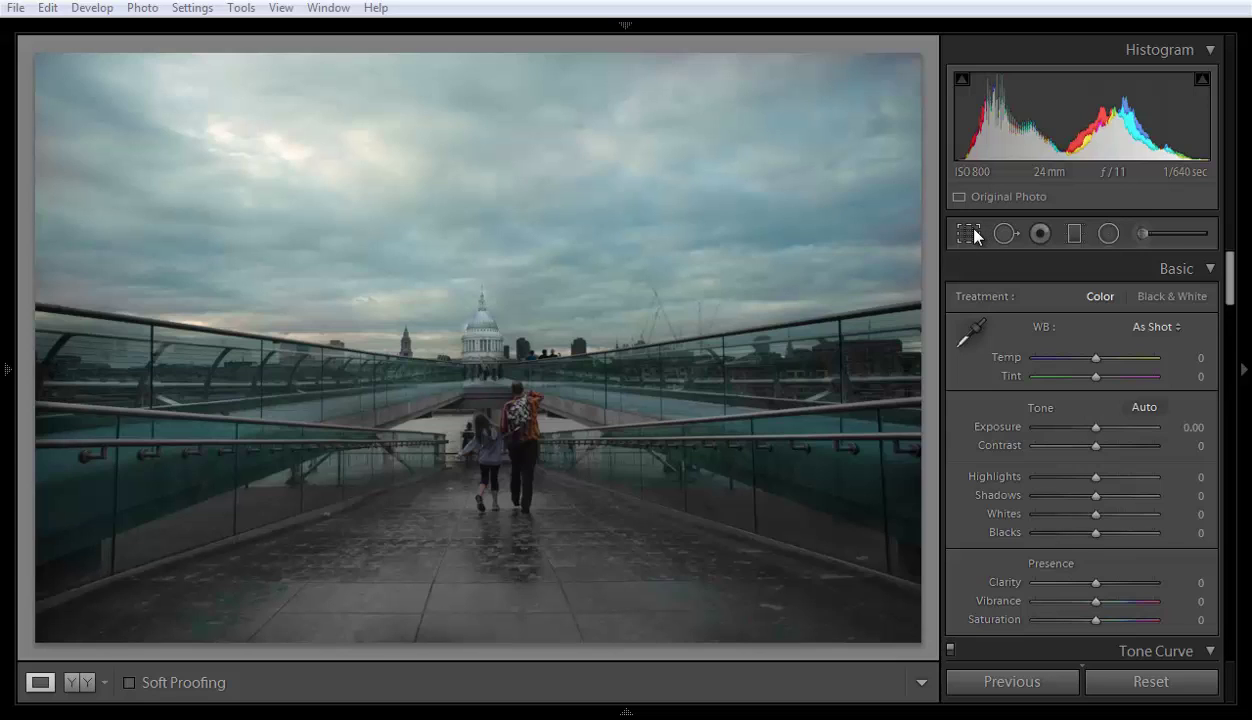
click(970, 232)
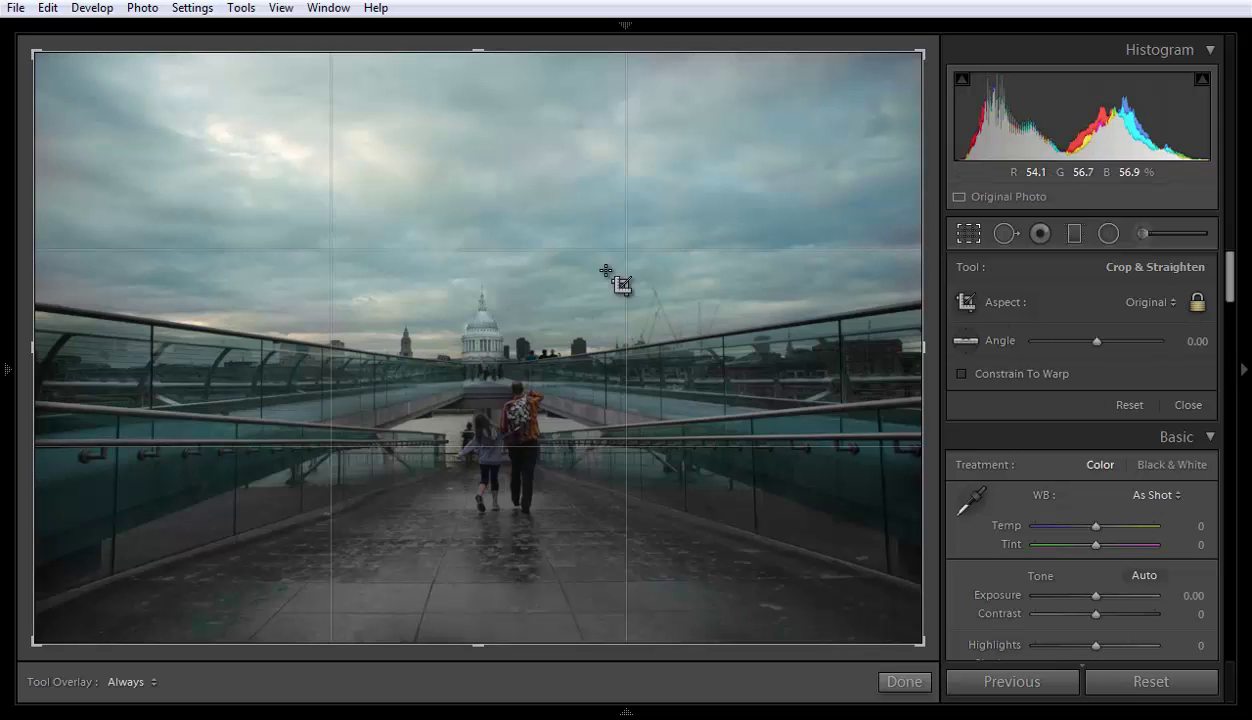
drag(33, 52, 71, 121)
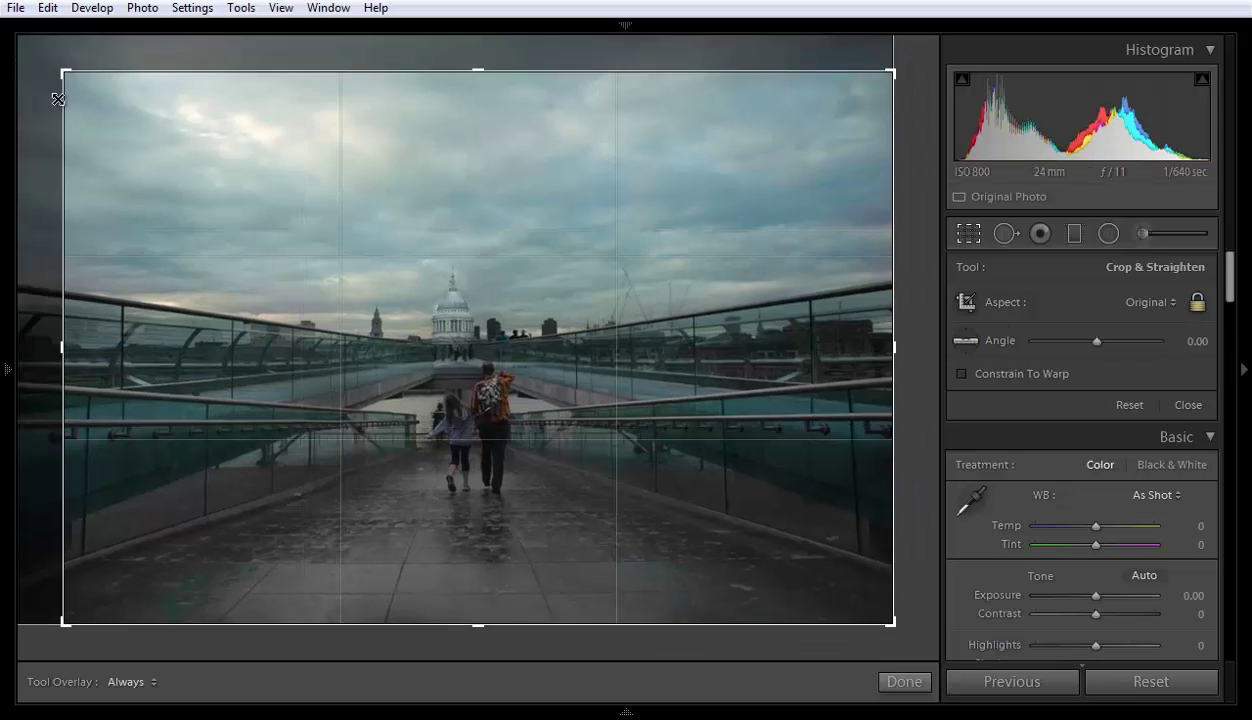
key(ctrl+z)
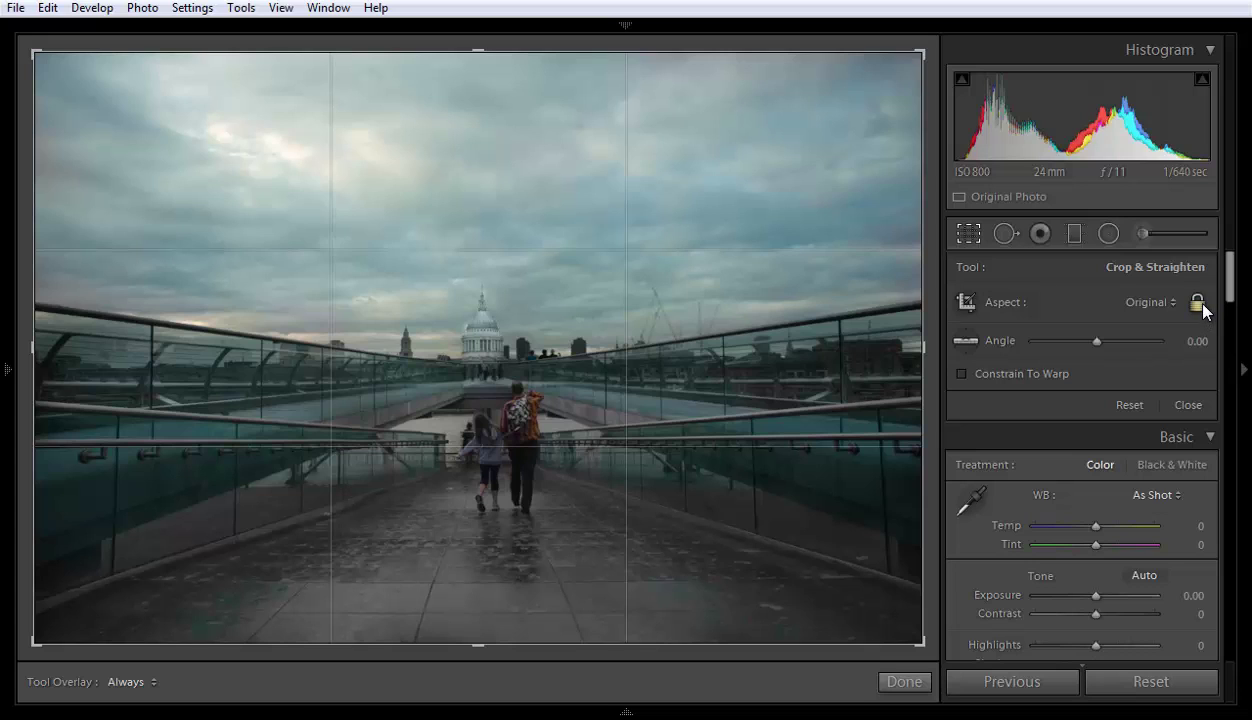
click(1199, 310)
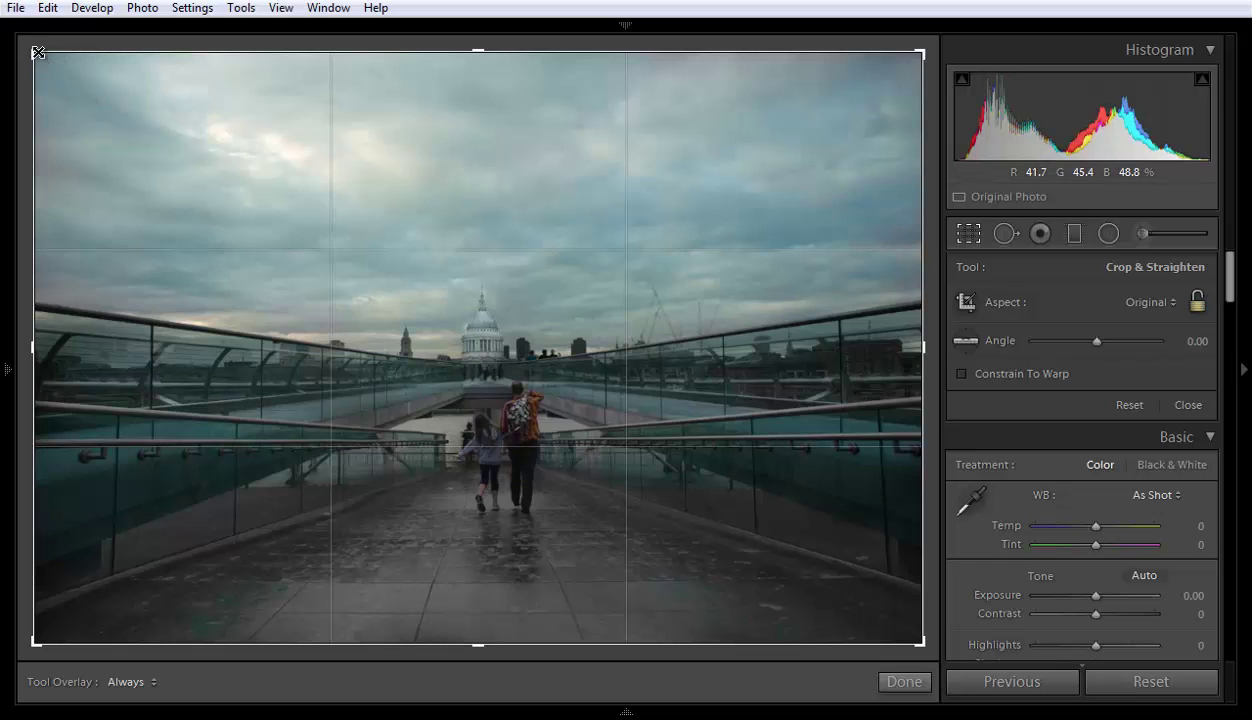
mouse_move(35, 55)
mouse_down()
mouse_move(37, 102)
mouse_move(37, 47)
mouse_move(162, 50)
mouse_move(24, 38)
mouse_up()
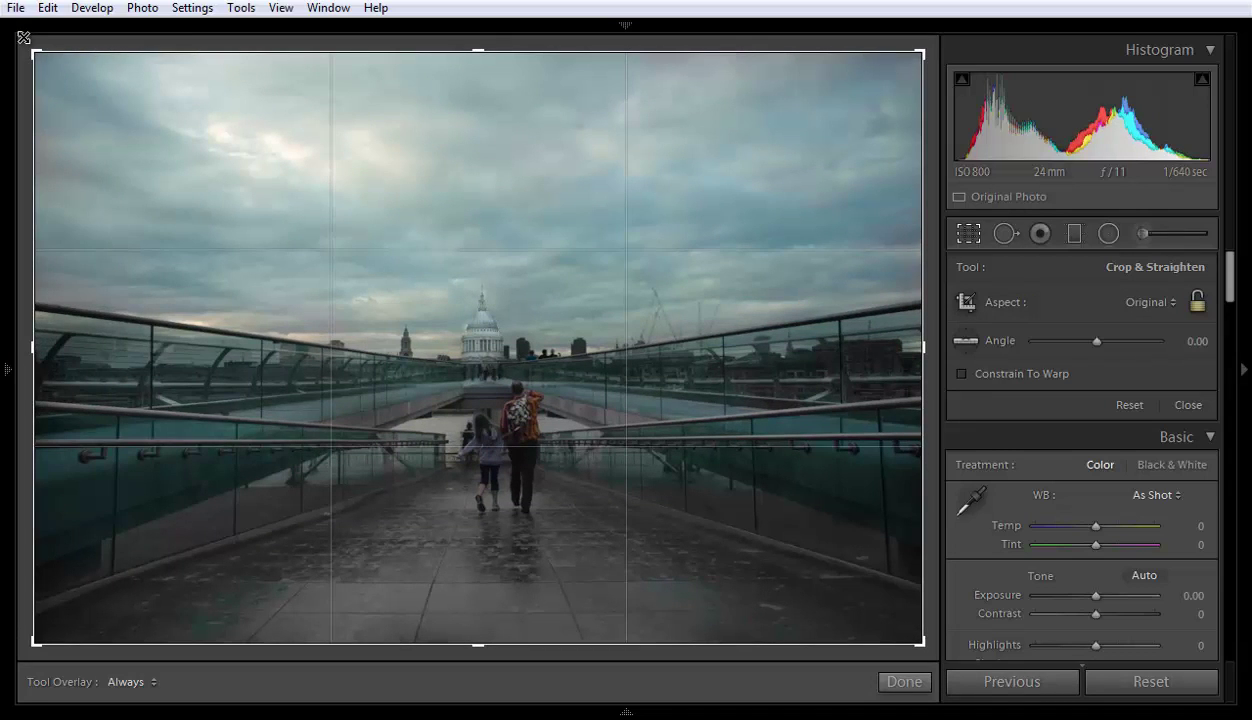
click(1198, 303)
mouse_move(32, 54)
mouse_down()
mouse_move(82, 140)
mouse_move(3, 125)
mouse_move(5, 22)
mouse_up()
Step: Try crop aspect presets 1 x 1, 4 x 5, 8.5 x 11 and 5 x 7, then return to As Shot
click(1163, 304)
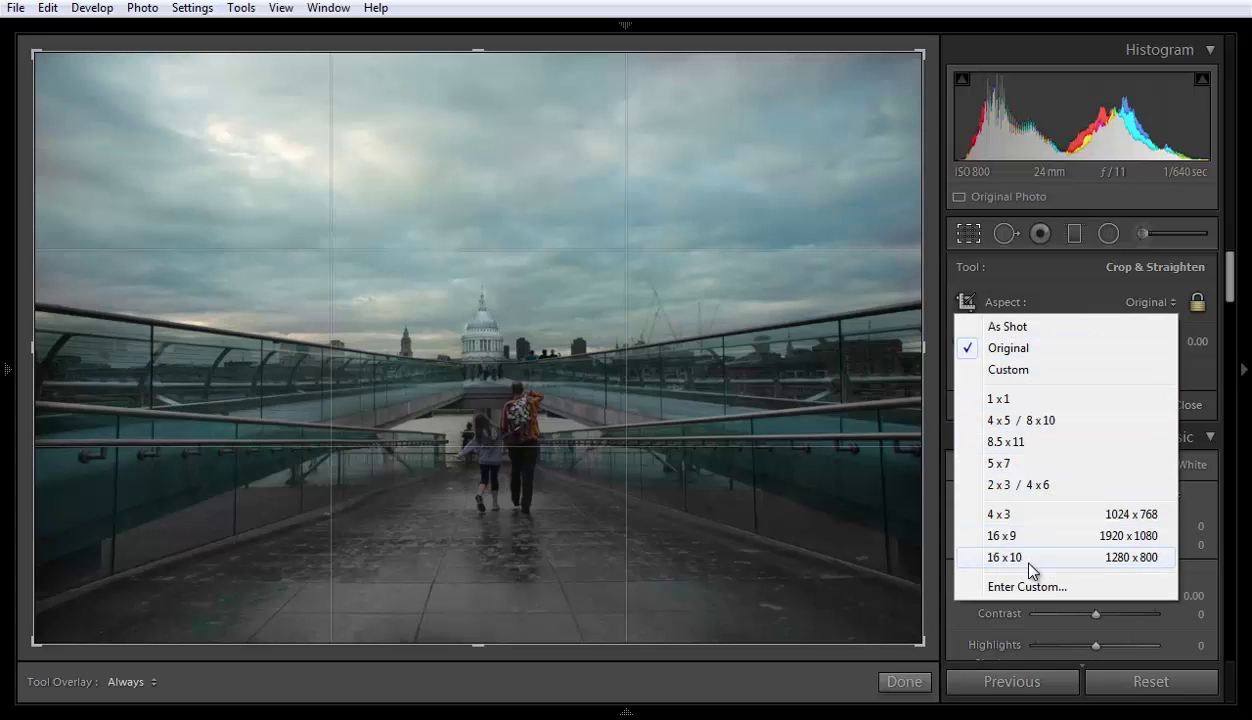
click(1044, 402)
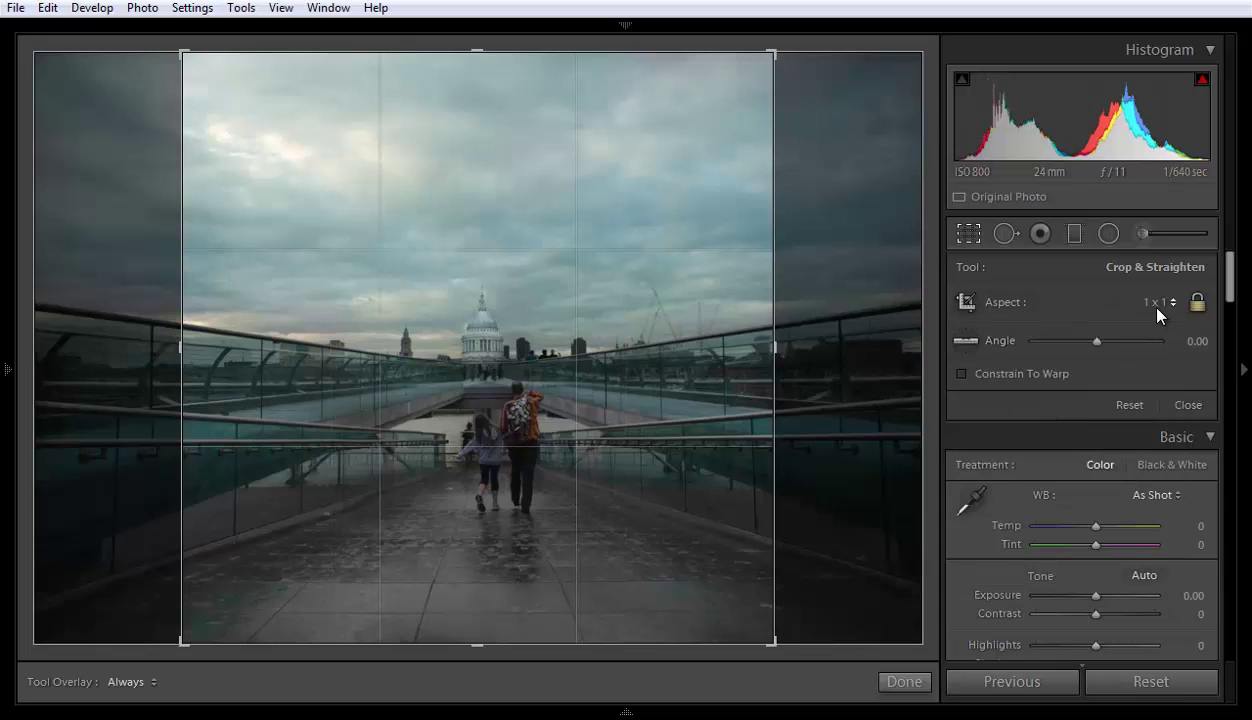
click(1150, 301)
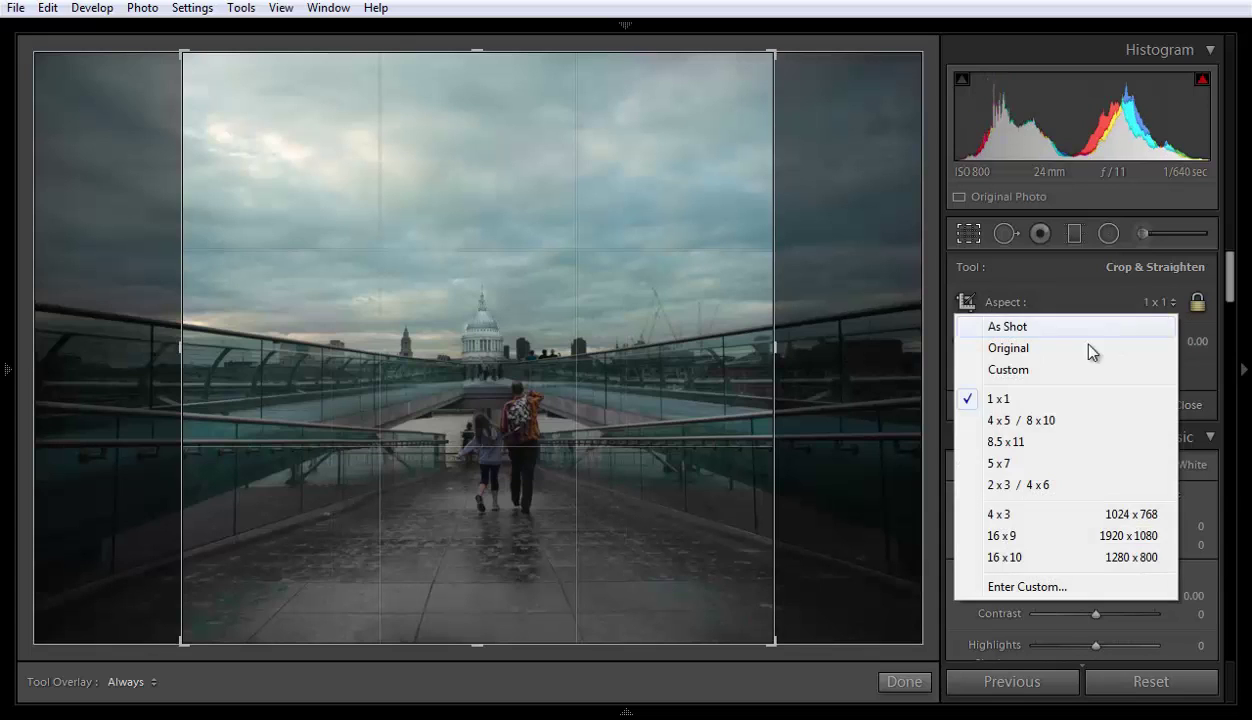
click(1004, 421)
click(1118, 294)
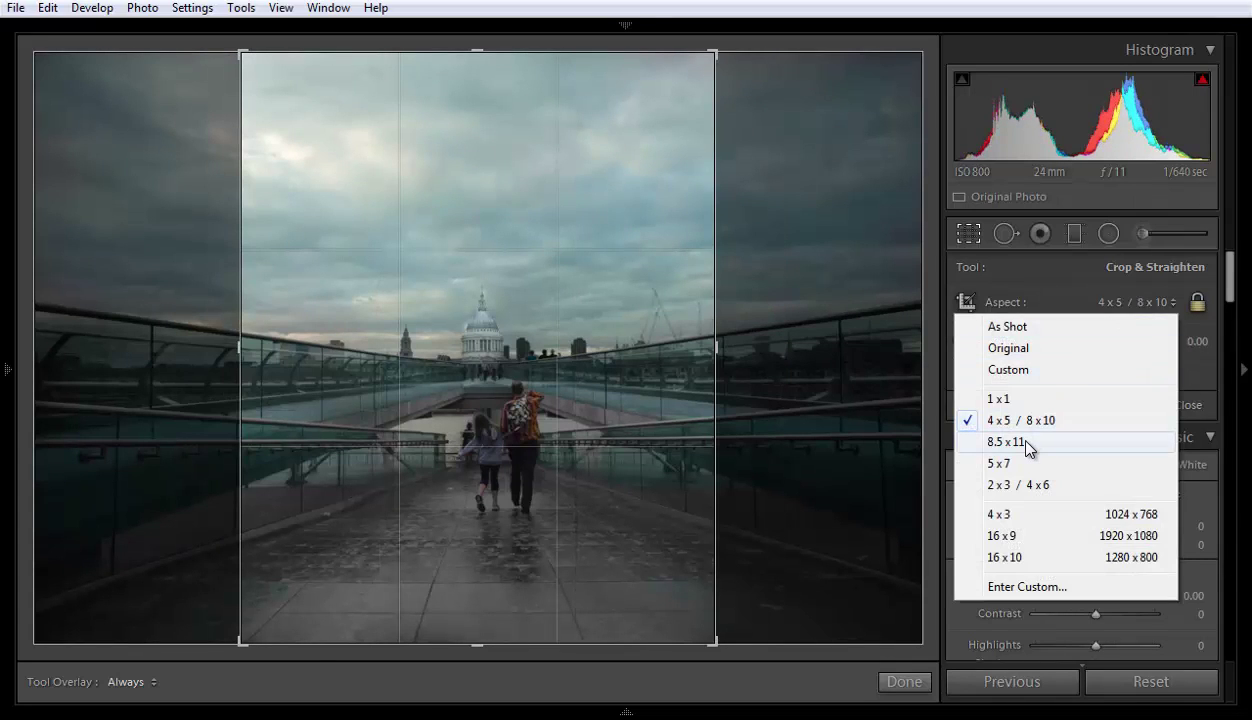
click(1010, 441)
click(1148, 302)
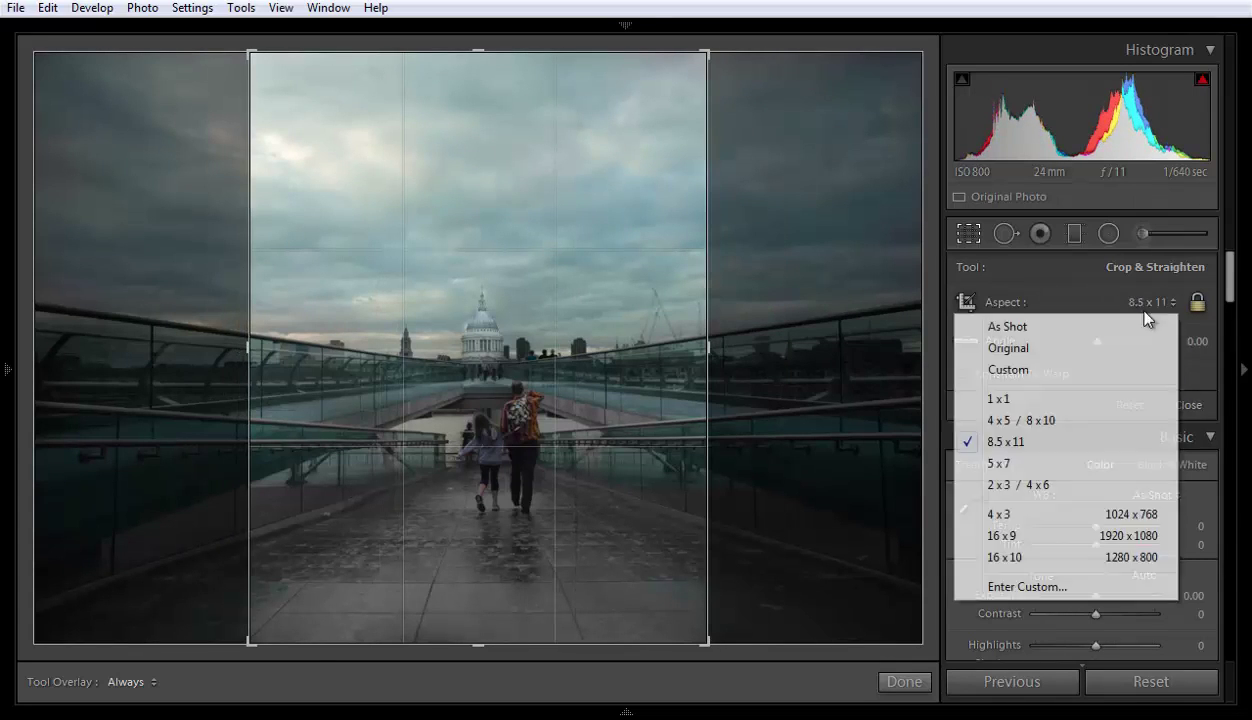
click(1012, 463)
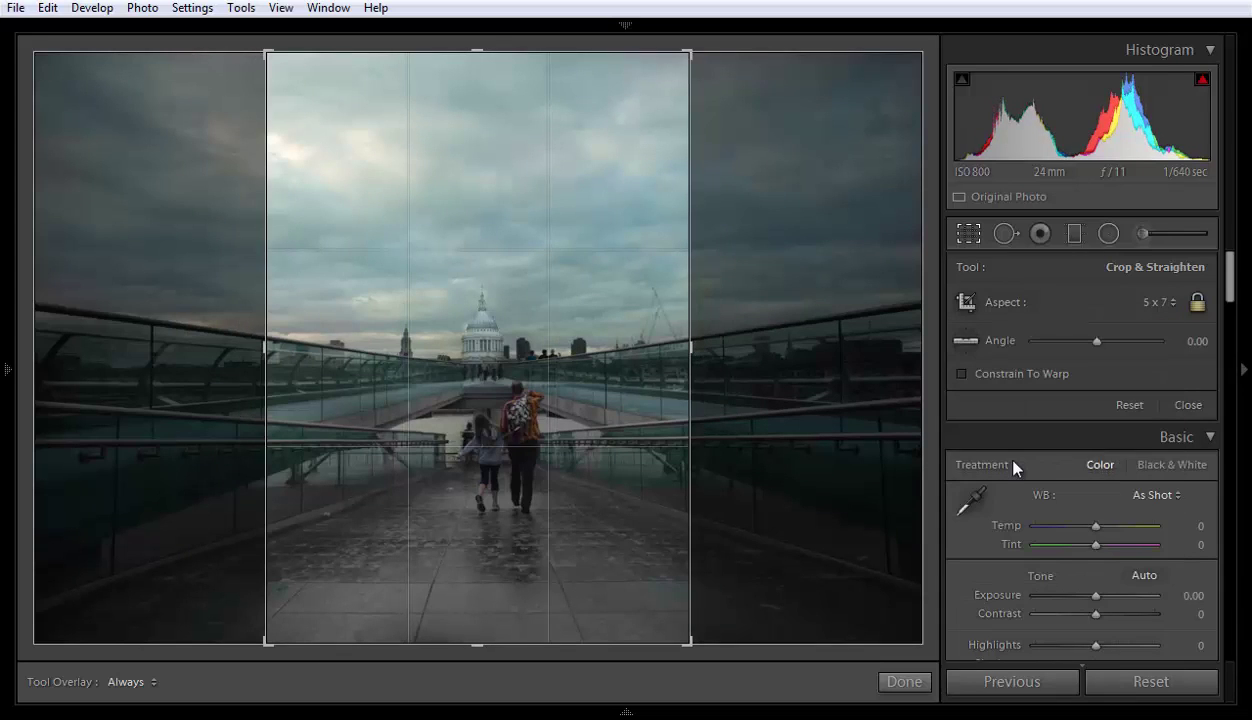
click(1137, 296)
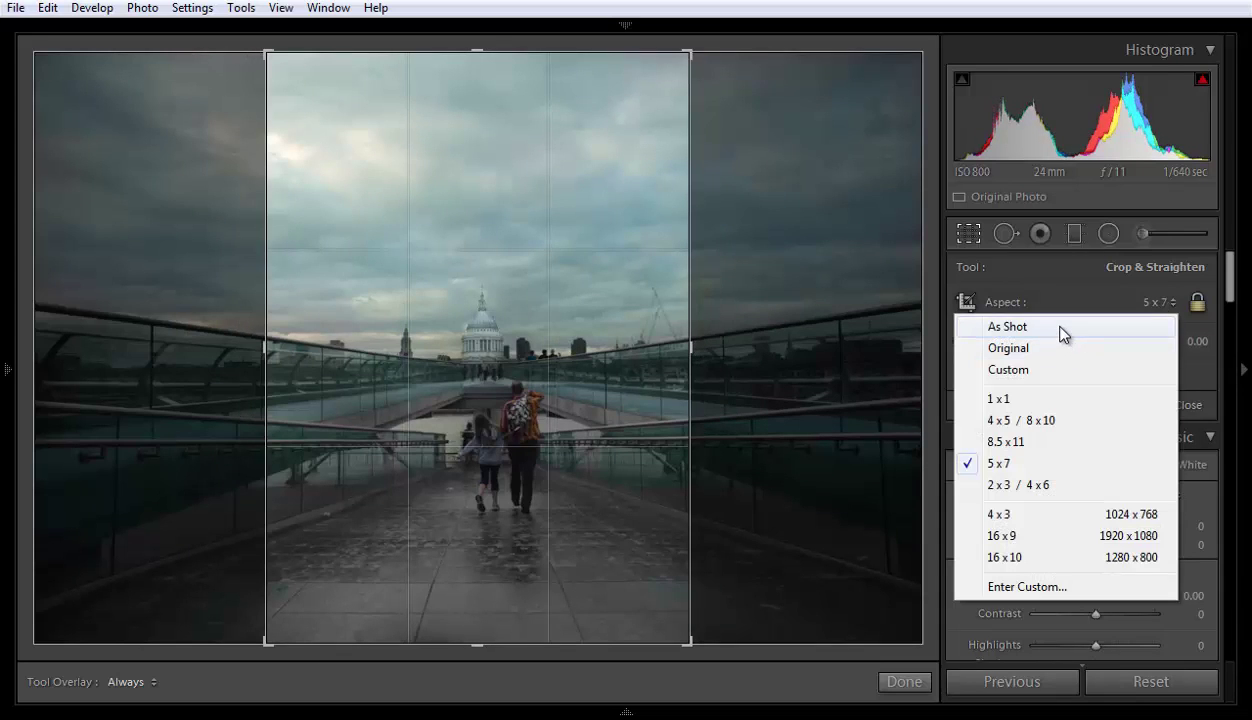
click(1062, 328)
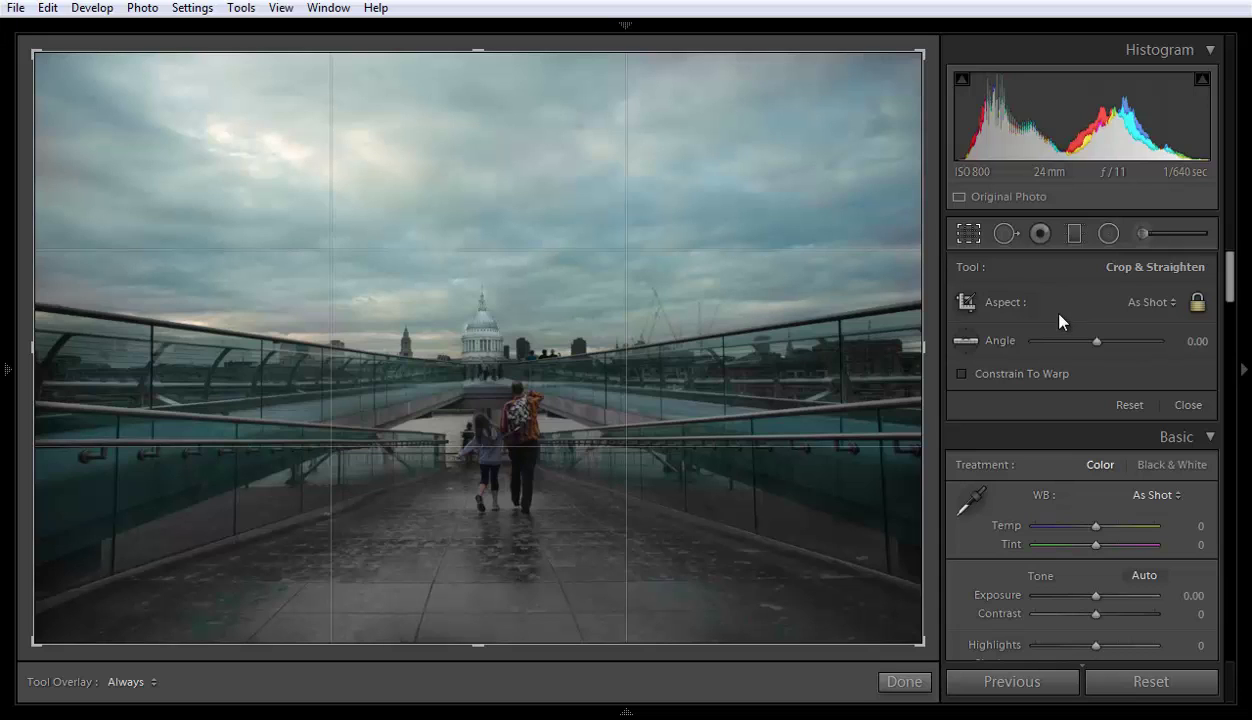
Step: Flip the crop between portrait and landscape twice with X, ending in landscape
key(x)
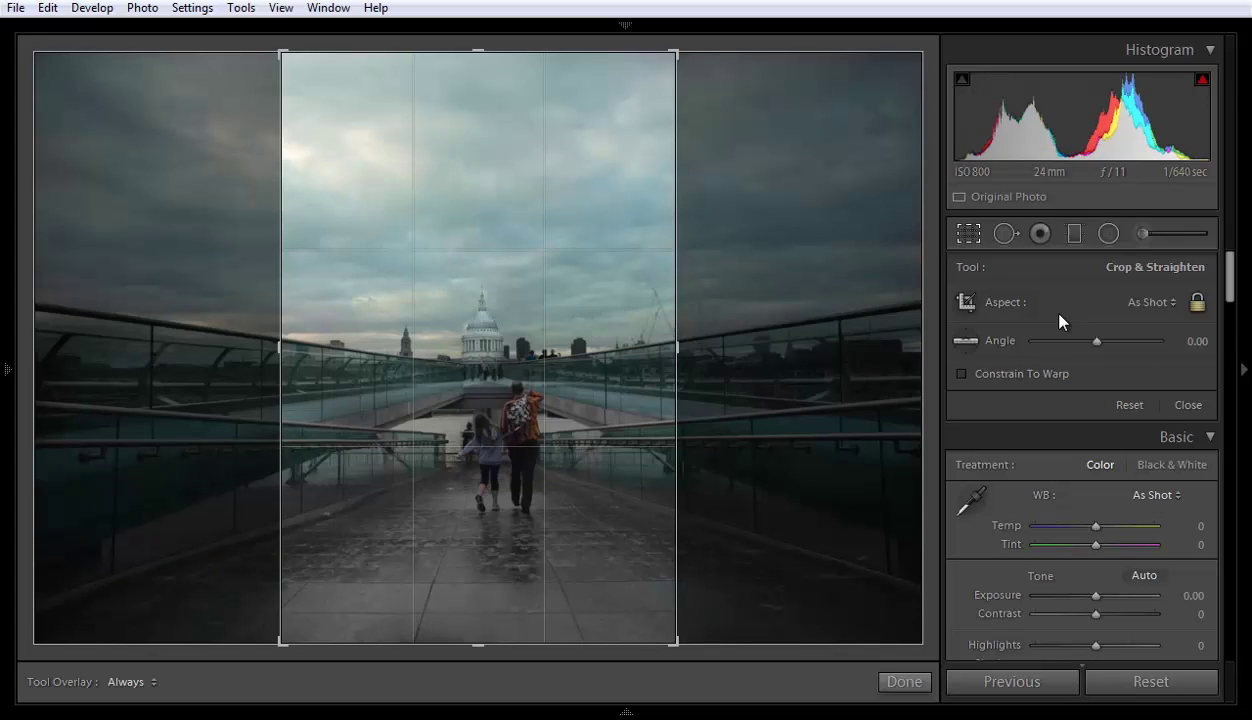
key(x)
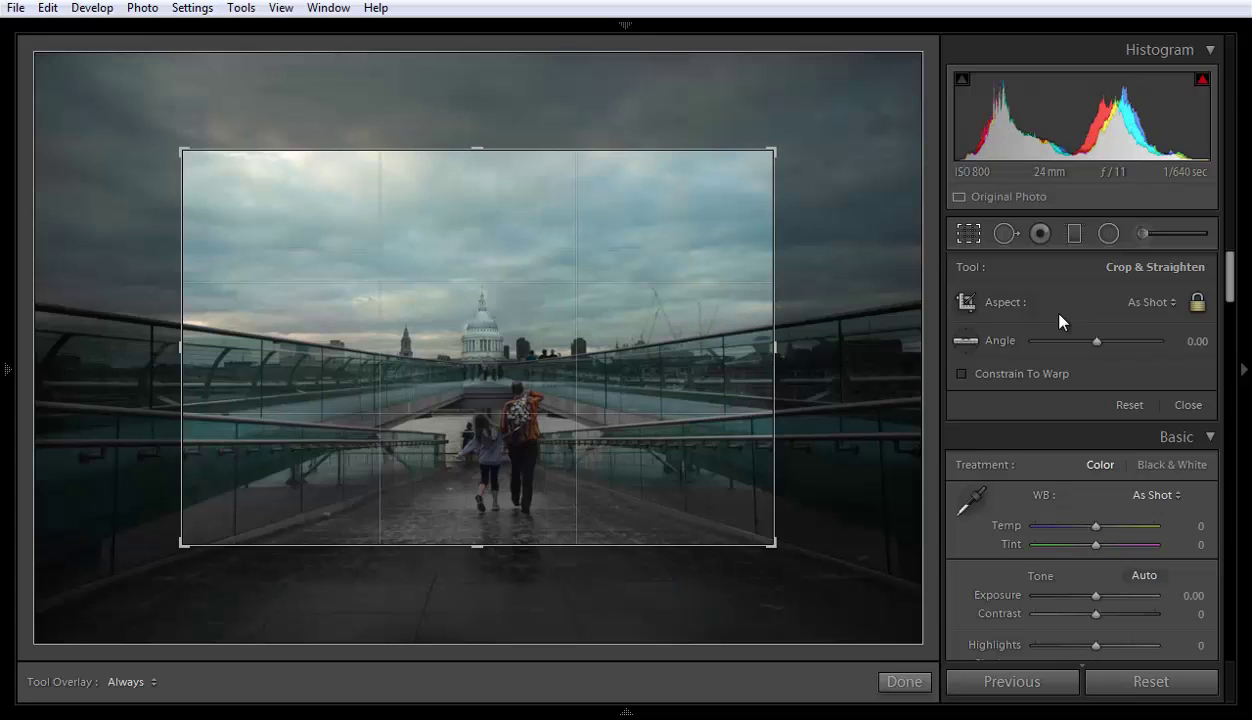
key(x)
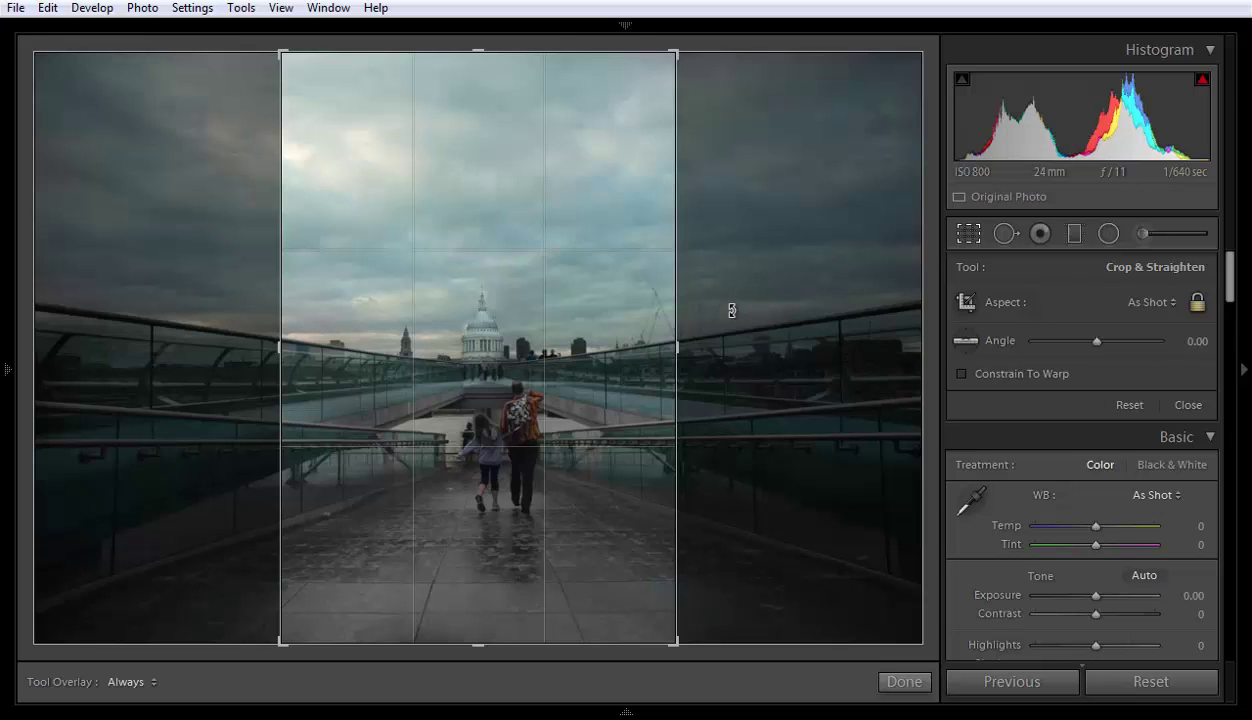
key(x)
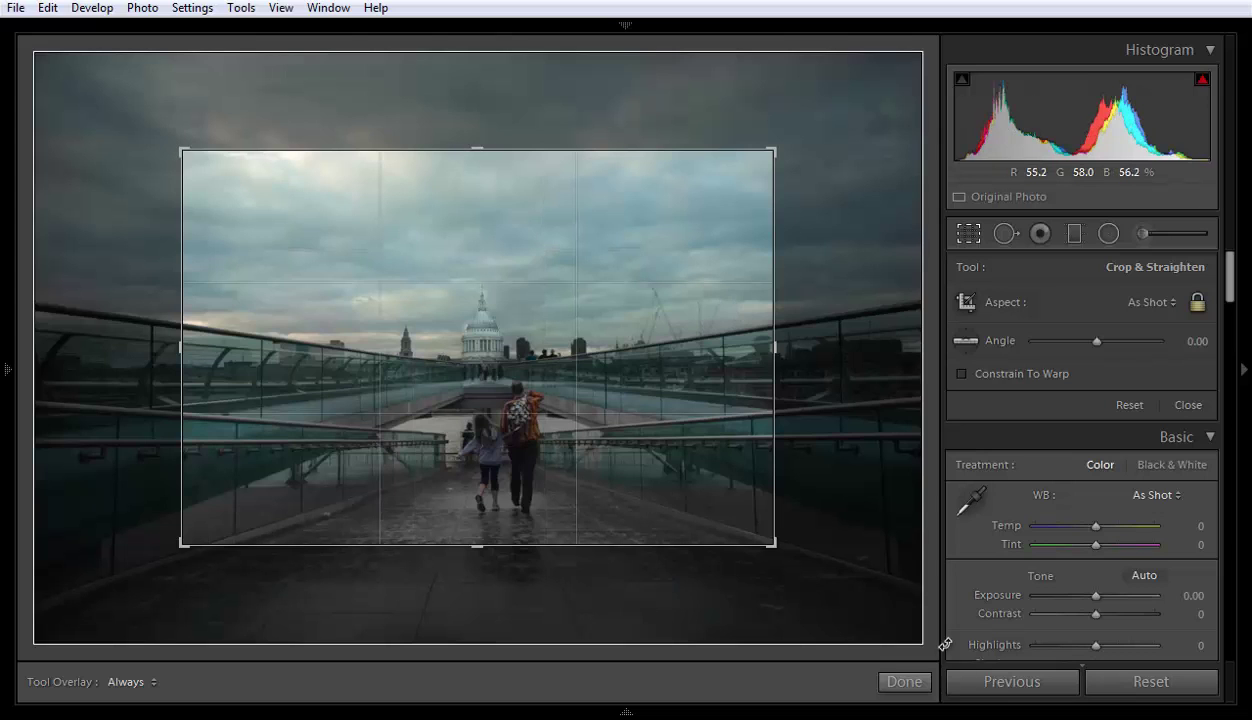
Step: Apply and undo the bridge crop, then reopen cropping with the aspect kept at As Shot
click(920, 681)
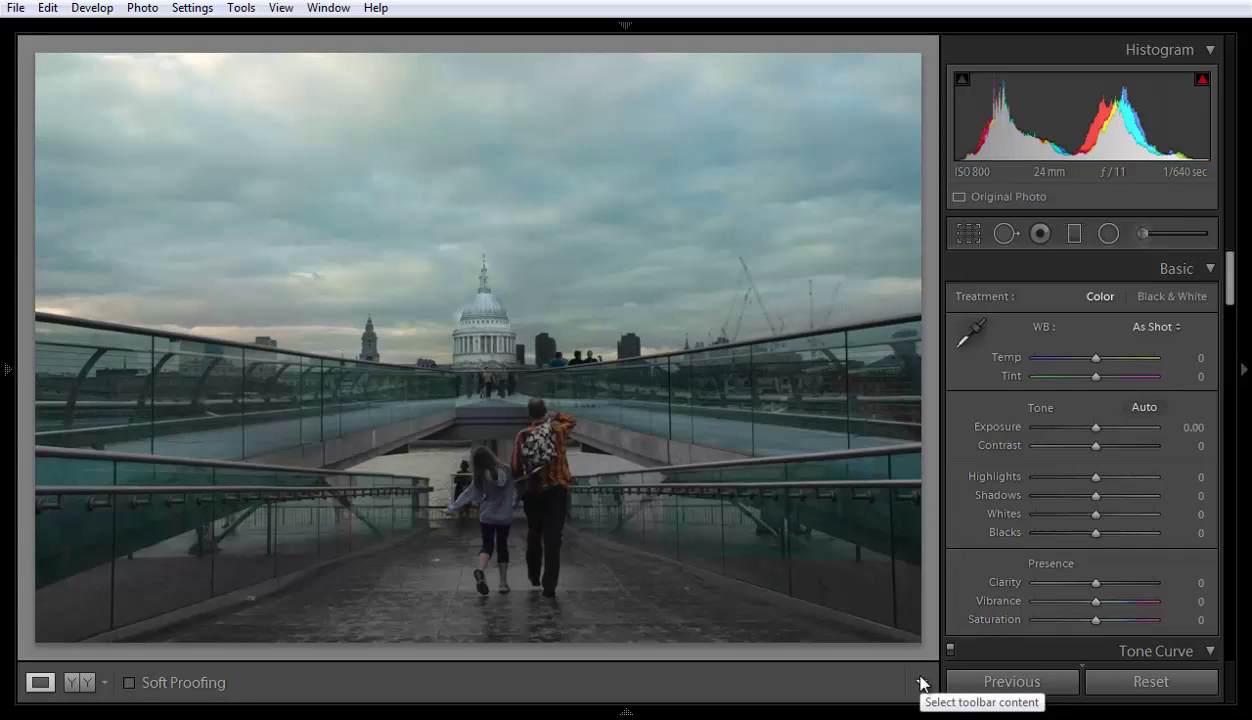
key(ctrl+z)
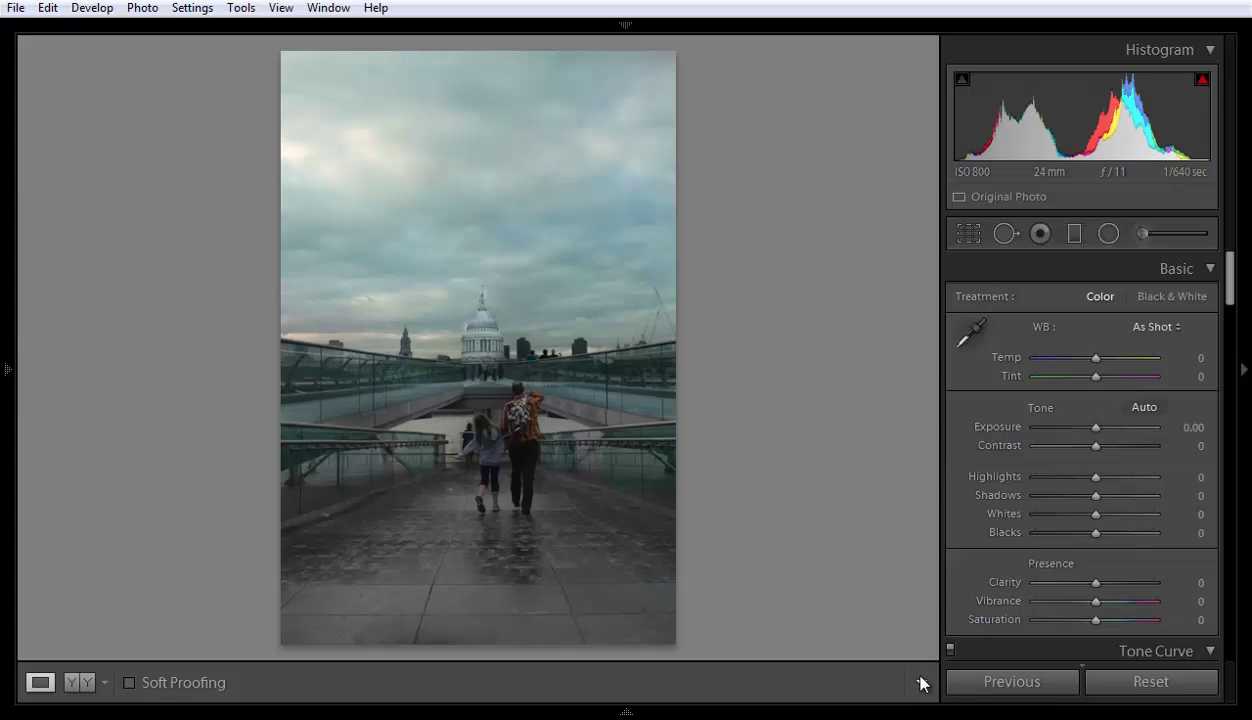
click(968, 234)
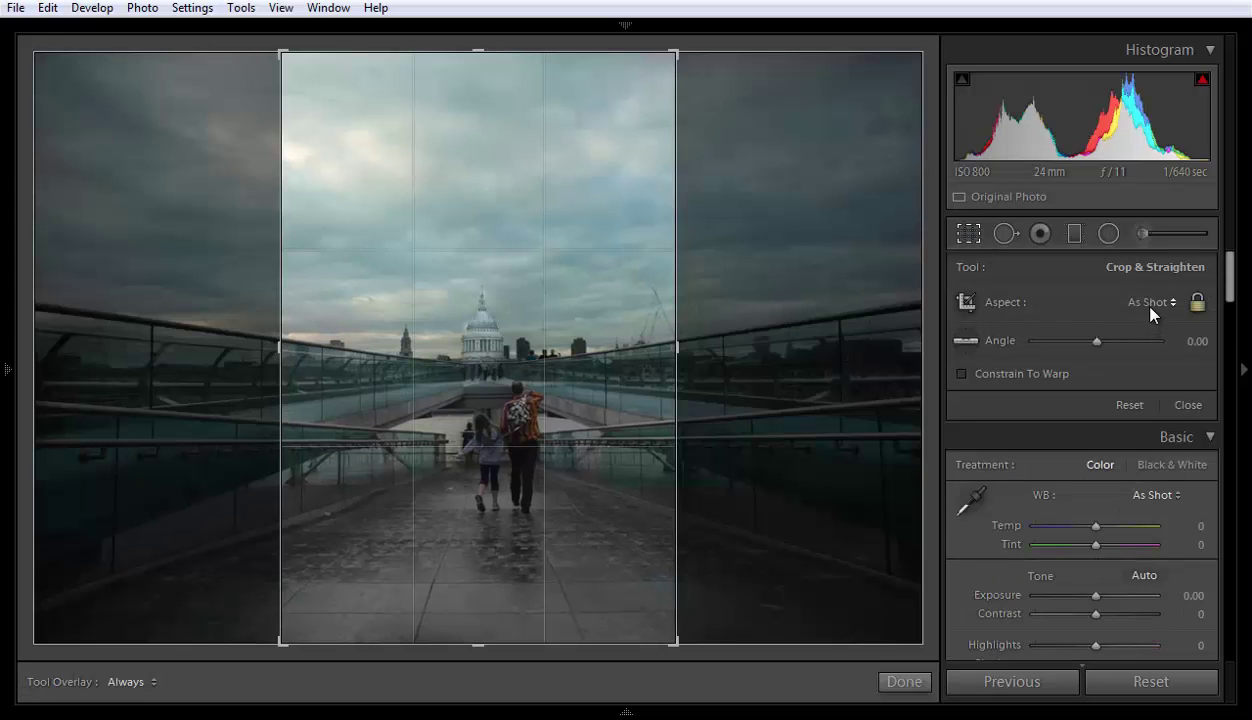
click(1150, 308)
click(1060, 325)
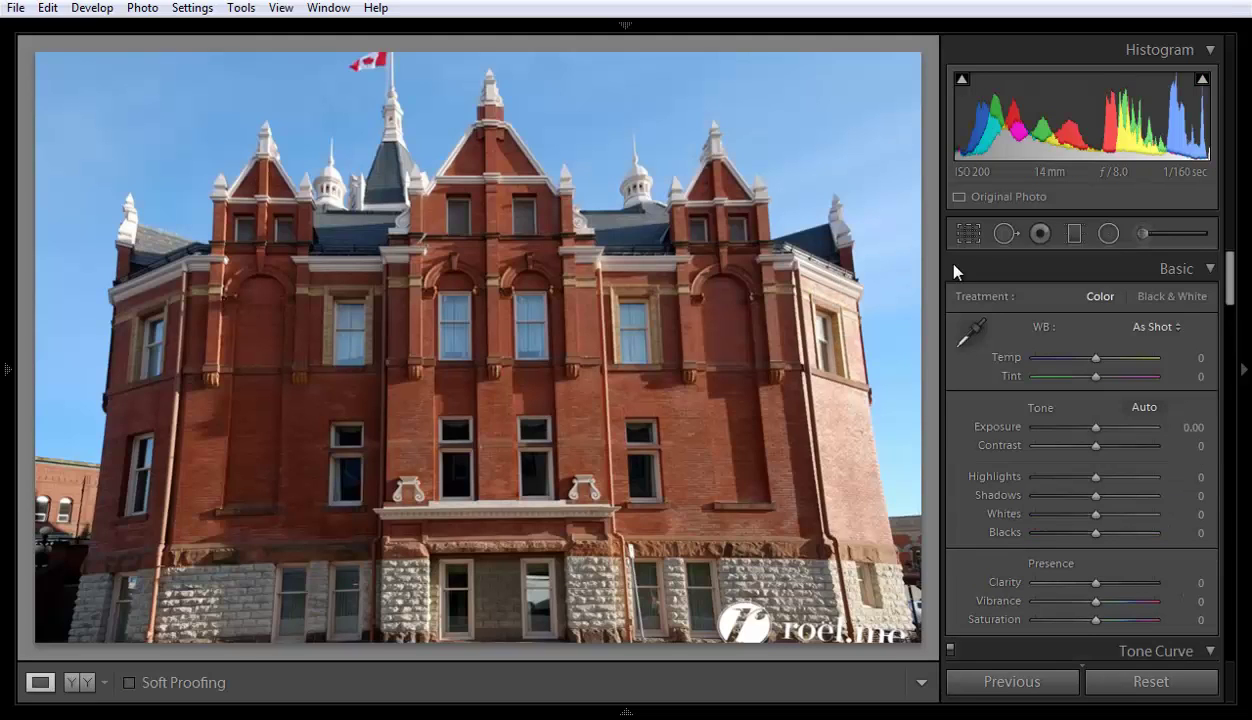
Step: Open the Crop Overlay on the red-brick building photo
click(972, 236)
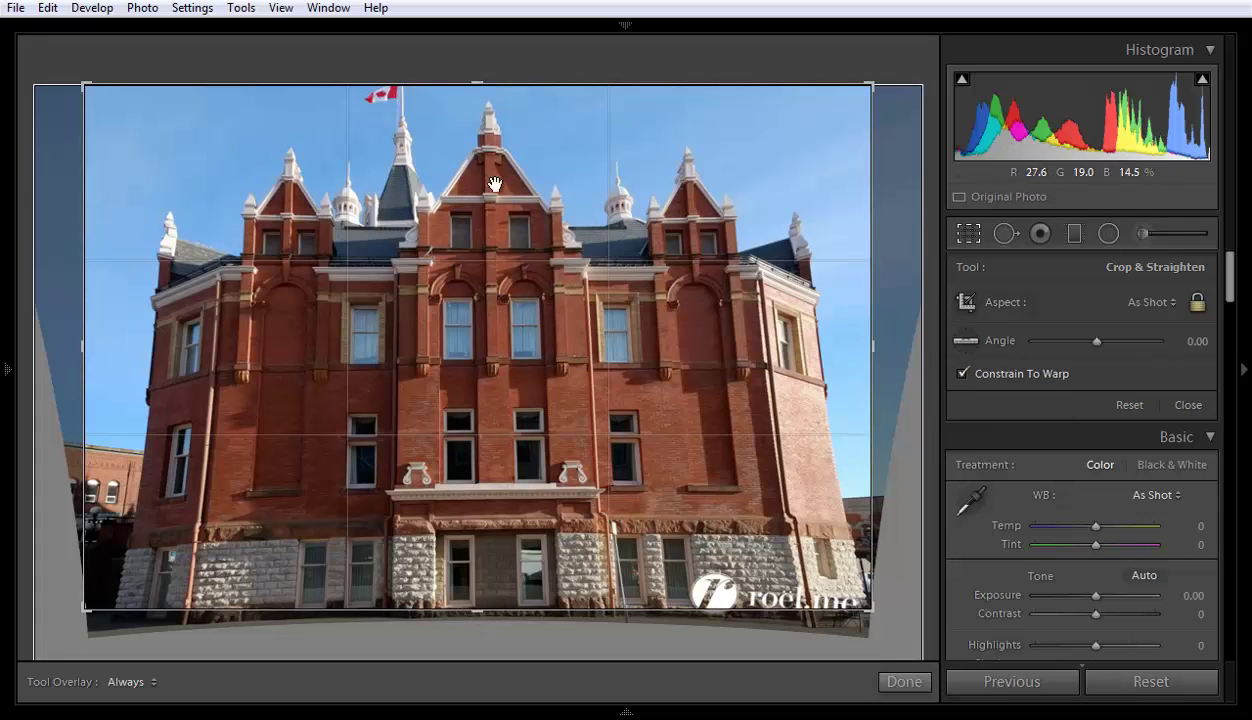
Step: Straighten the building along a vertical guide drawn down its centre
click(966, 342)
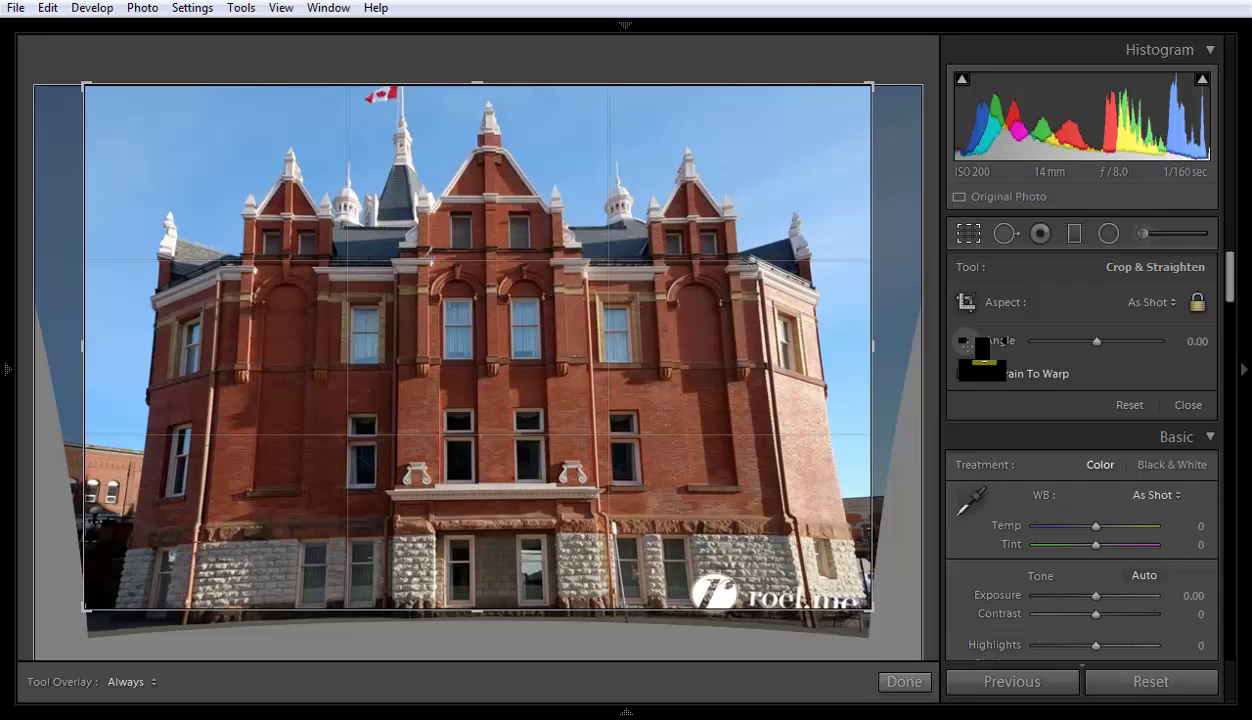
mouse_move(487, 98)
mouse_down()
mouse_move(509, 557)
mouse_move(497, 611)
mouse_up()
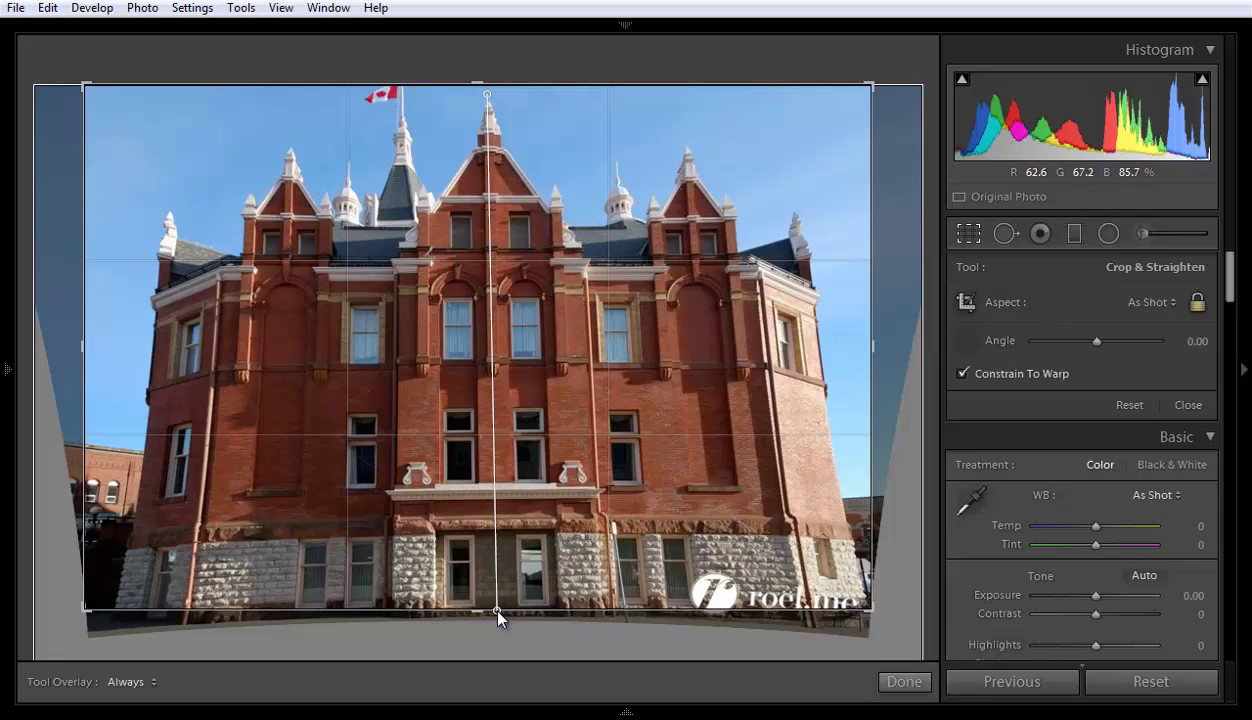
drag(497, 612, 497, 610)
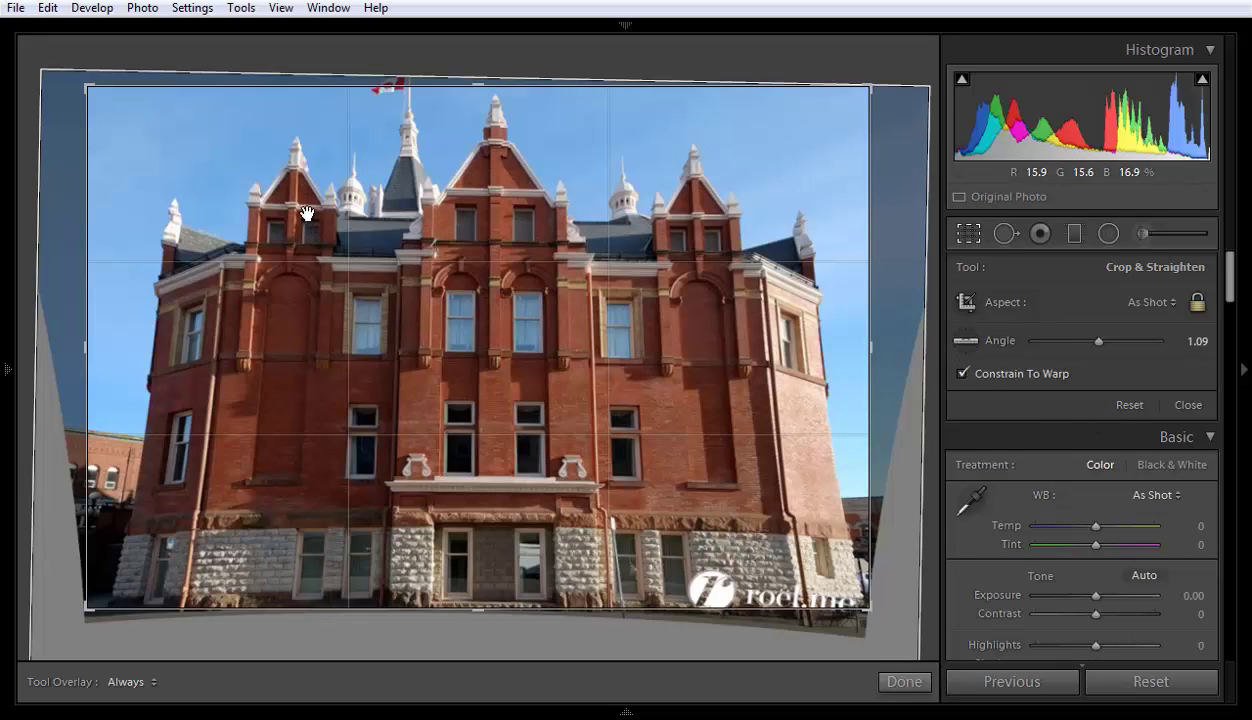
Step: Draw a diagonal straighten line from the left spire, rotating the photo to 27.06°
click(966, 341)
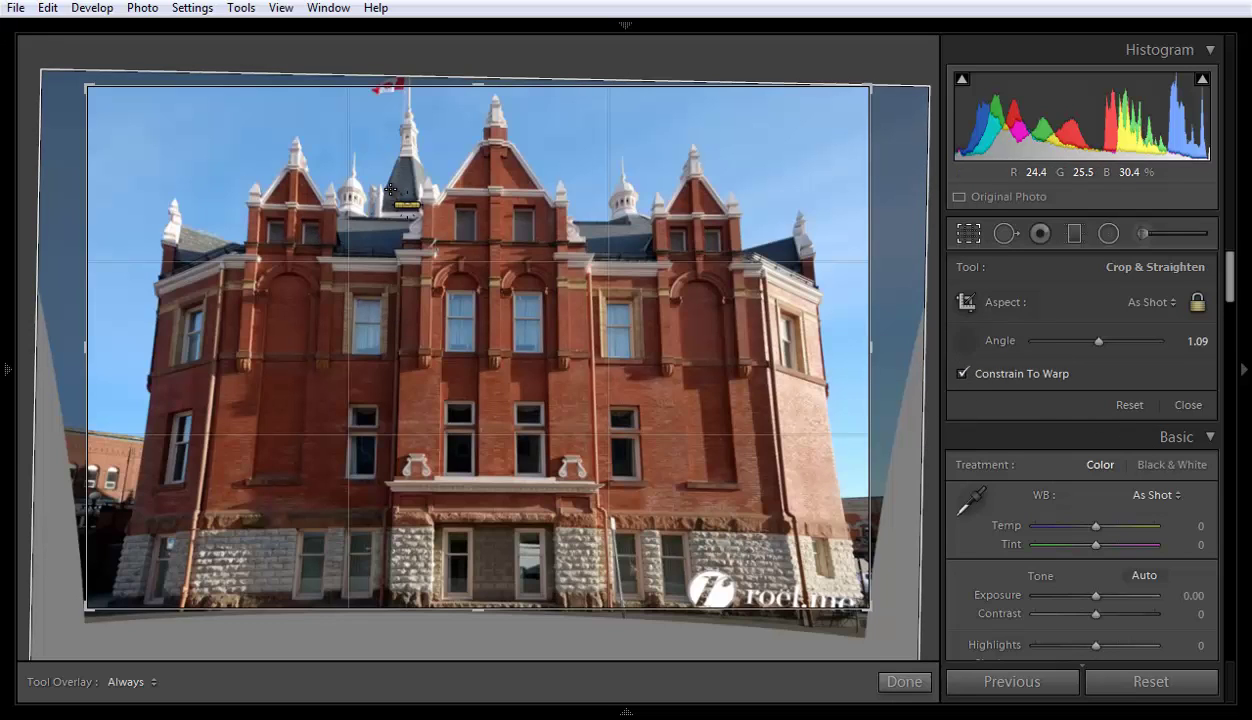
drag(366, 136, 590, 595)
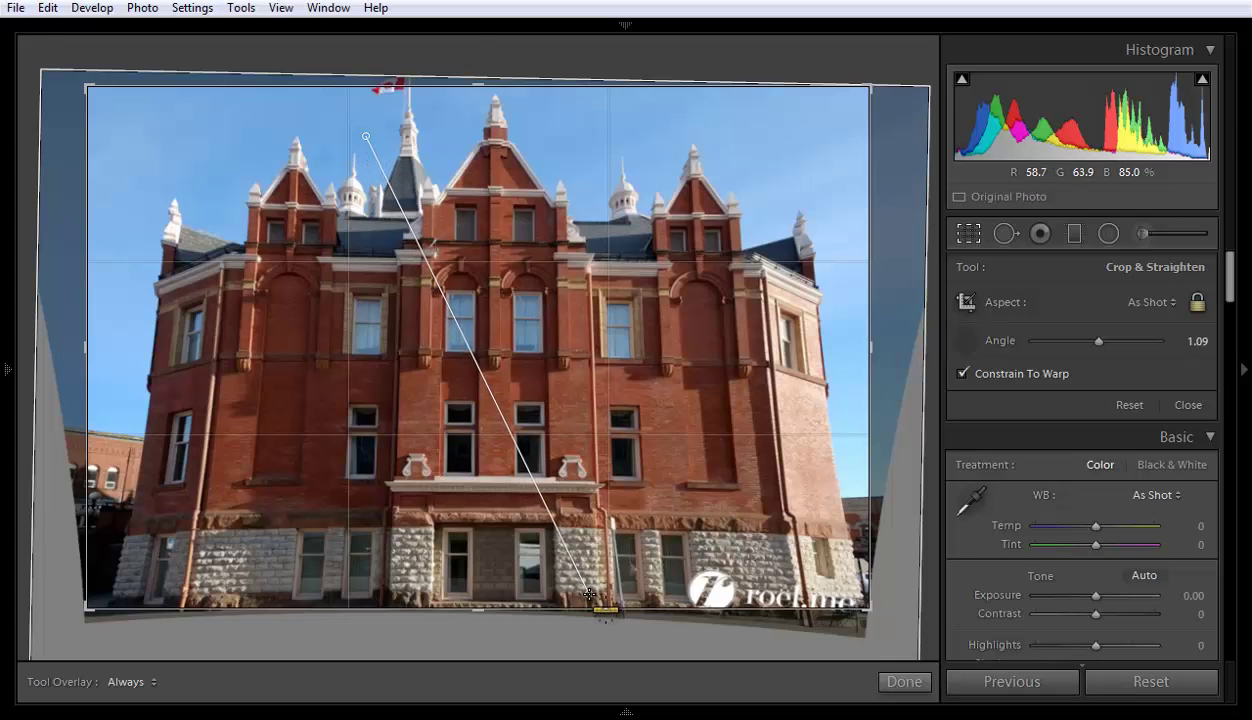
drag(590, 597, 590, 597)
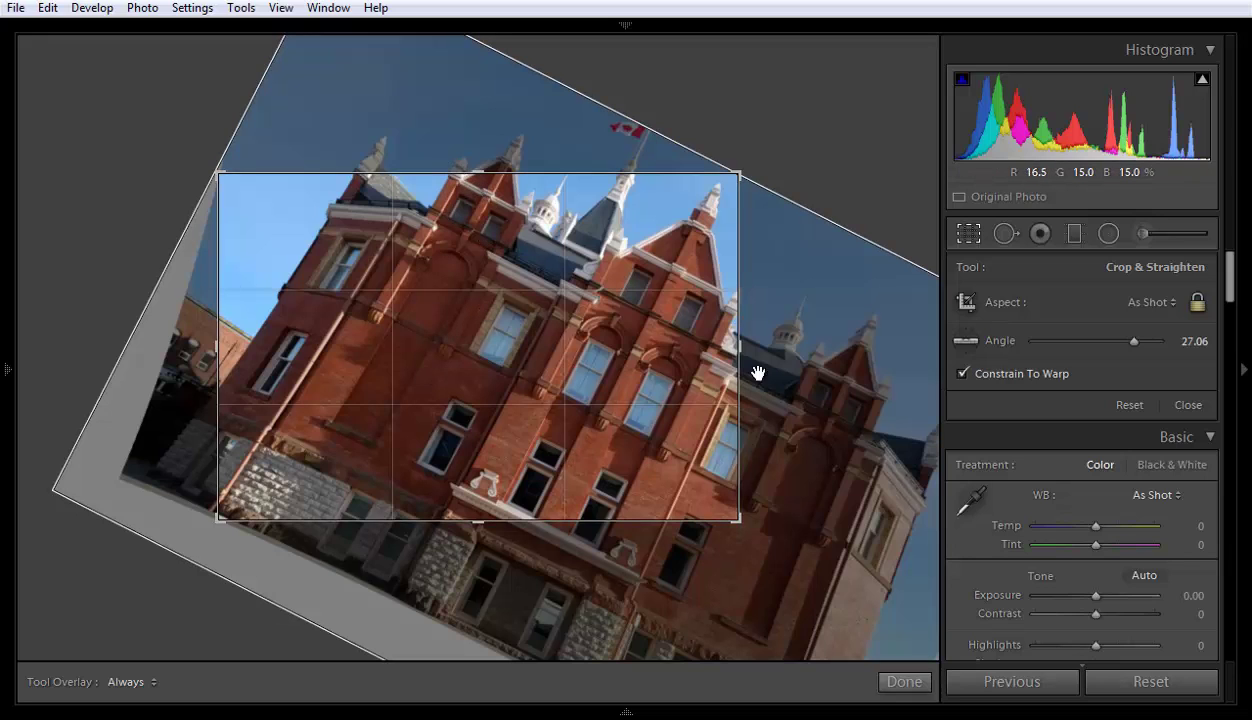
Step: Straighten along a spire to a 0.28° angle and enlarge the crop toward the bottom-right
click(965, 340)
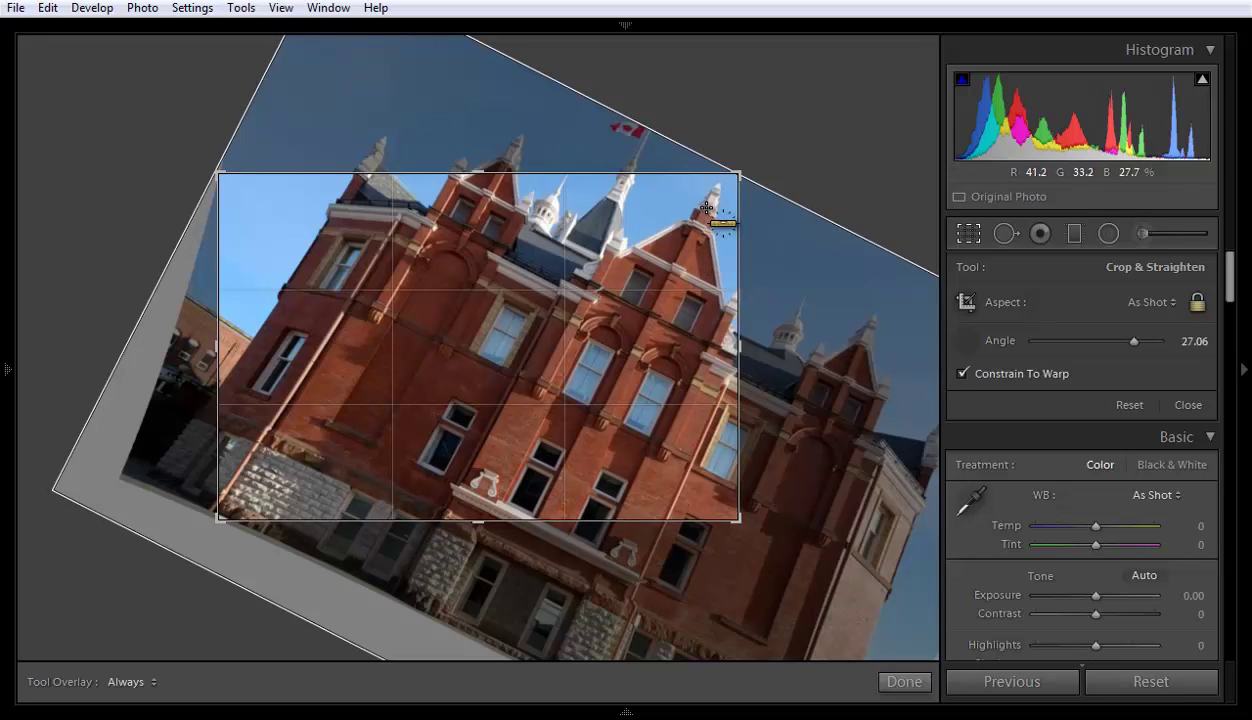
mouse_move(704, 238)
mouse_down()
mouse_move(591, 480)
mouse_move(507, 614)
mouse_up()
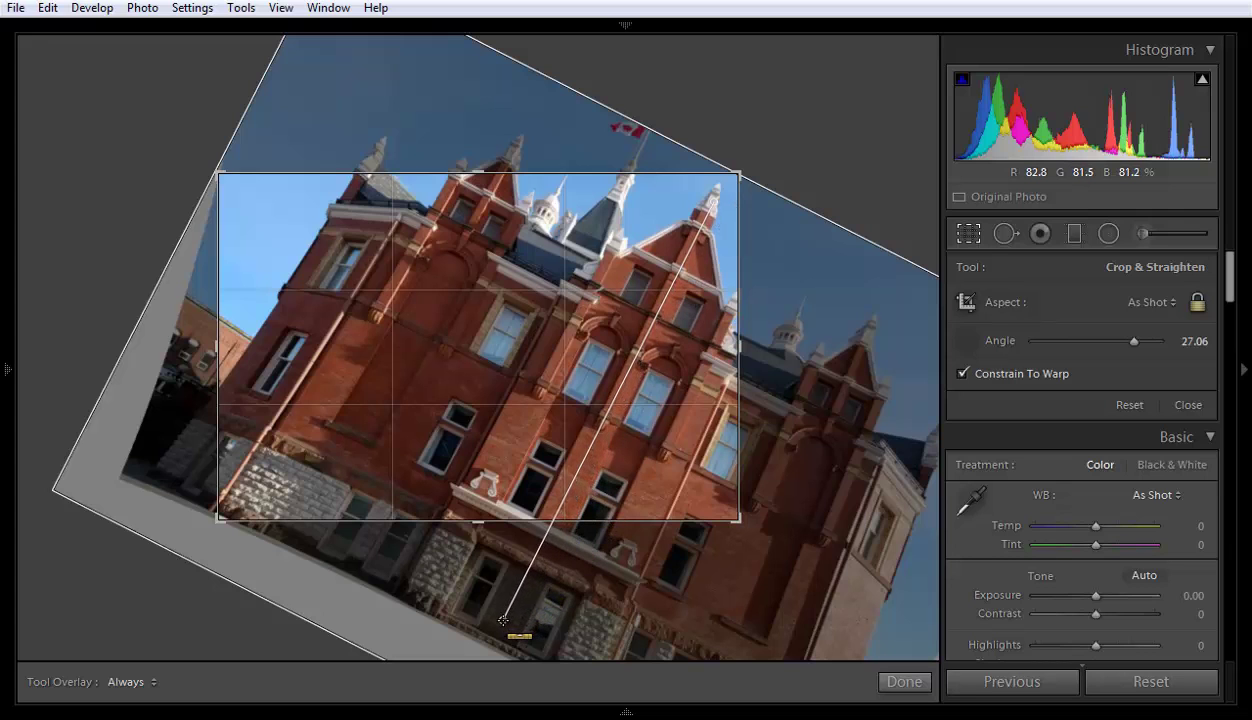
drag(507, 614, 502, 617)
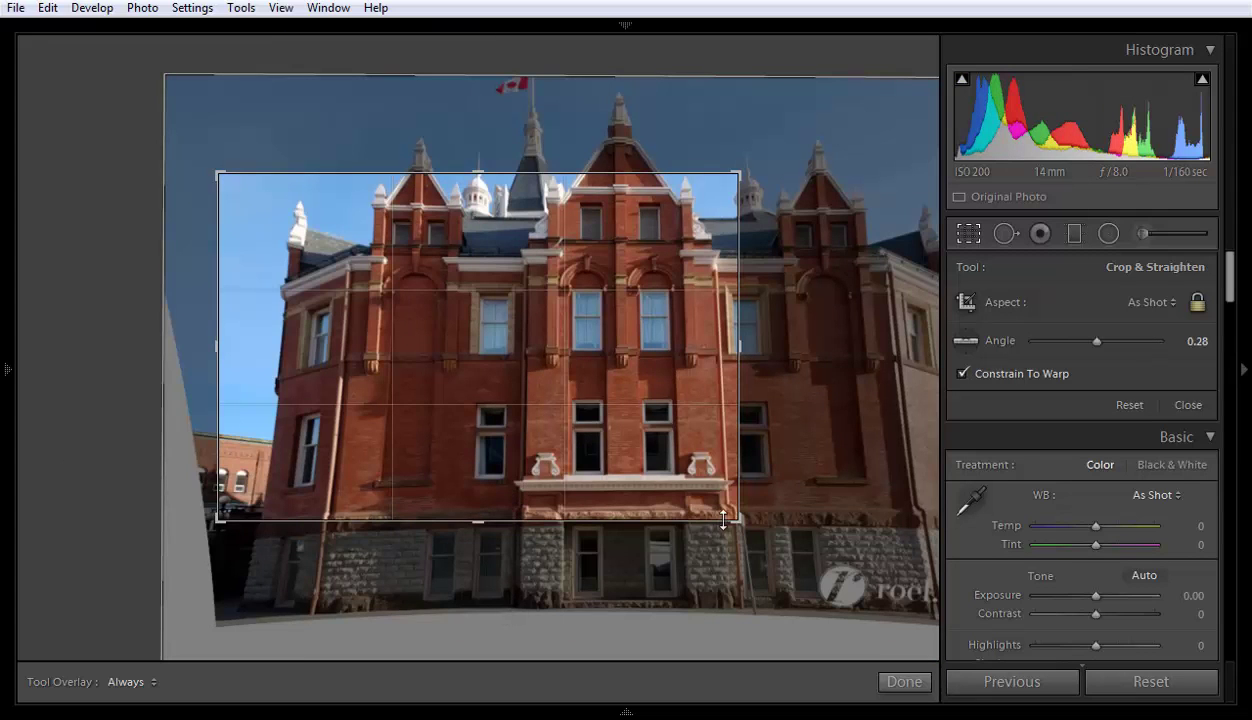
drag(741, 518, 858, 592)
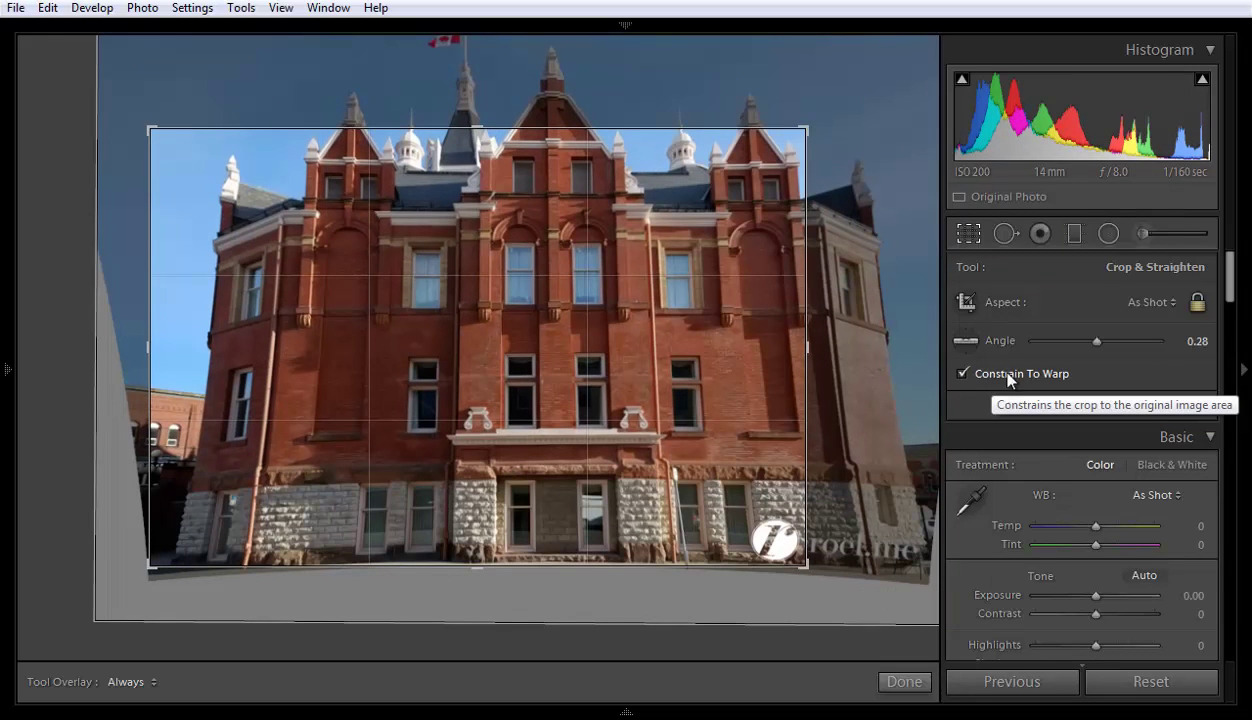
Step: Turn off Constrain To Warp, then extend the crop's top-right corner to include the flag
click(963, 374)
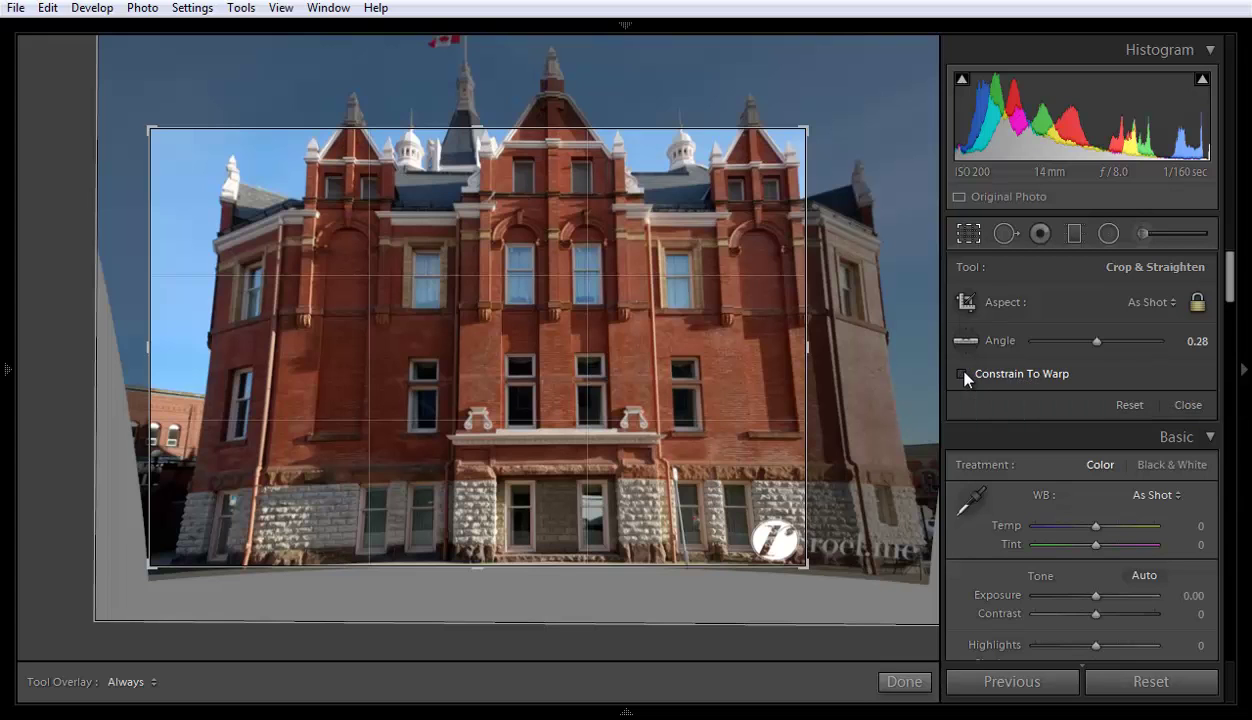
click(903, 686)
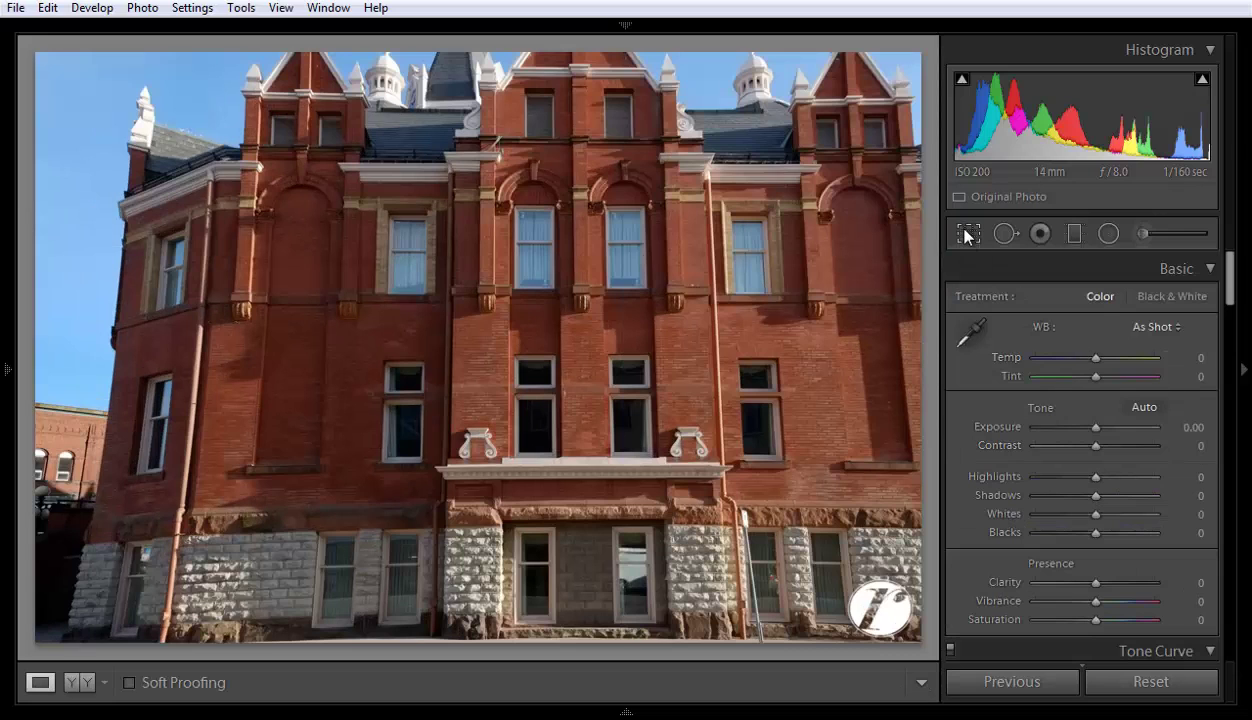
click(967, 236)
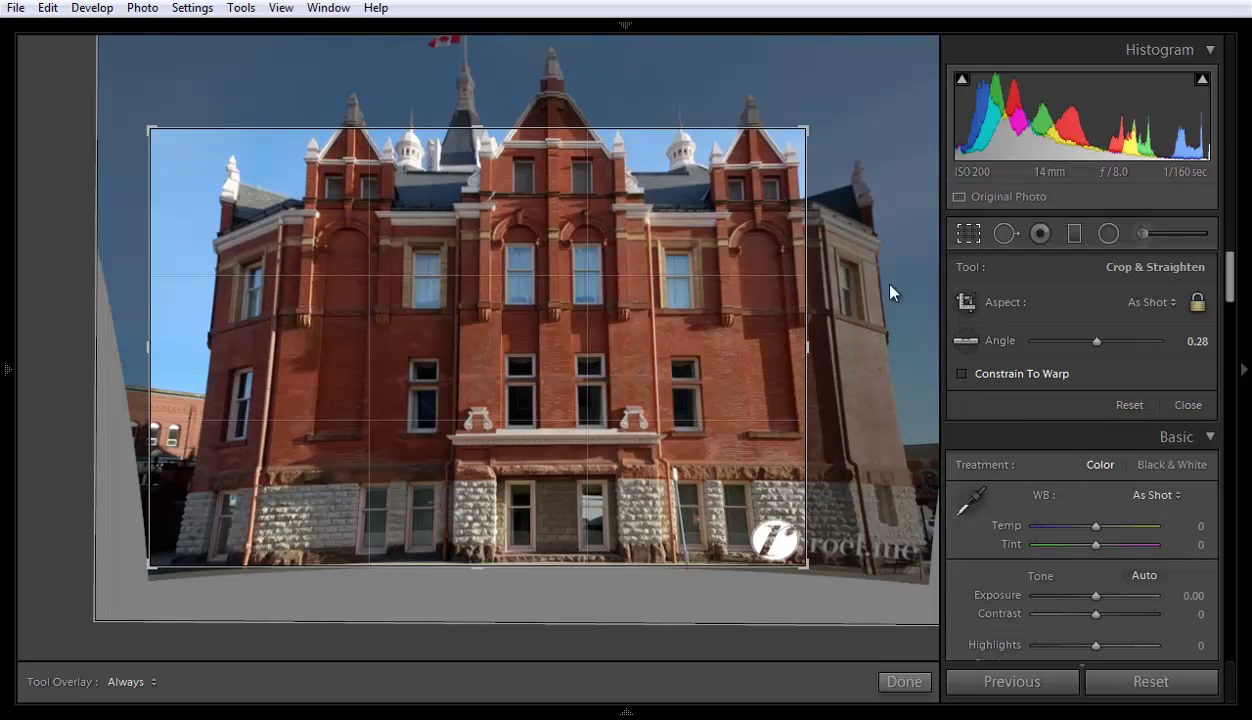
drag(807, 128, 868, 60)
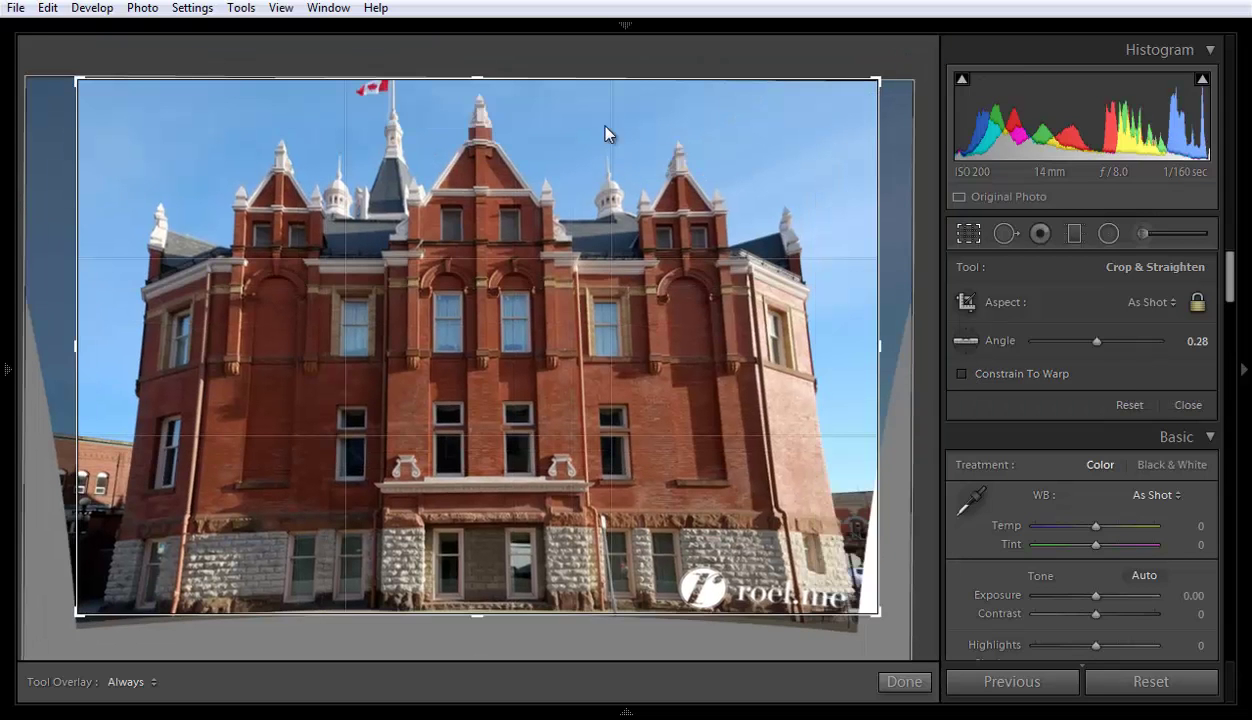